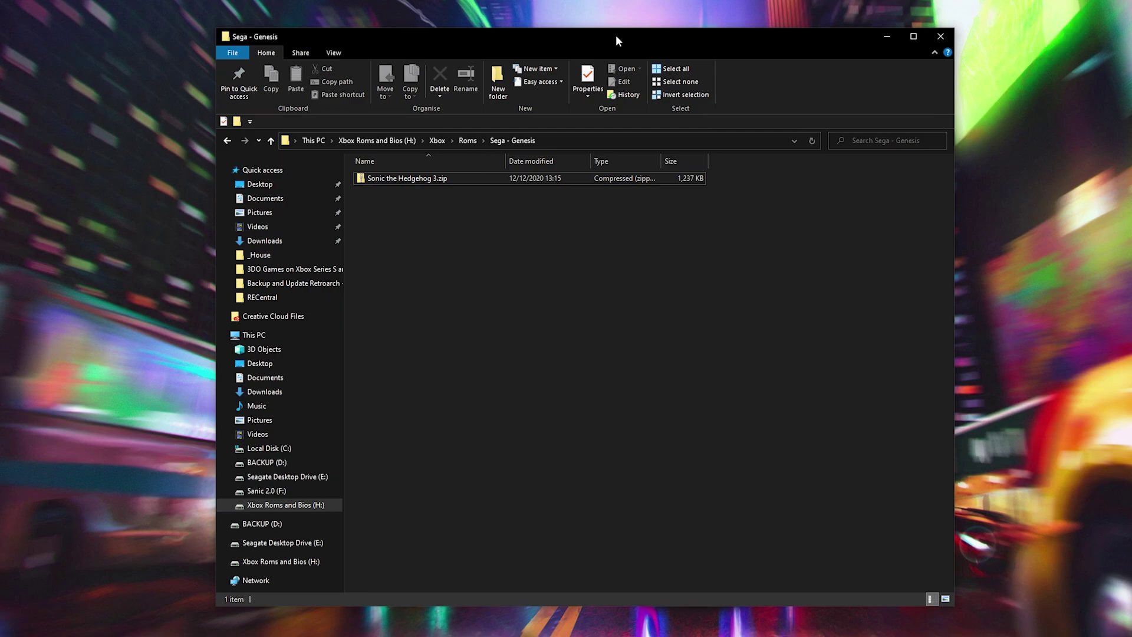
# Extract Sonic the Hedgehog 3.zip into a Sonic the Hedgehog 3 folder and check the .smd ROM
pyautogui.click(490, 173)
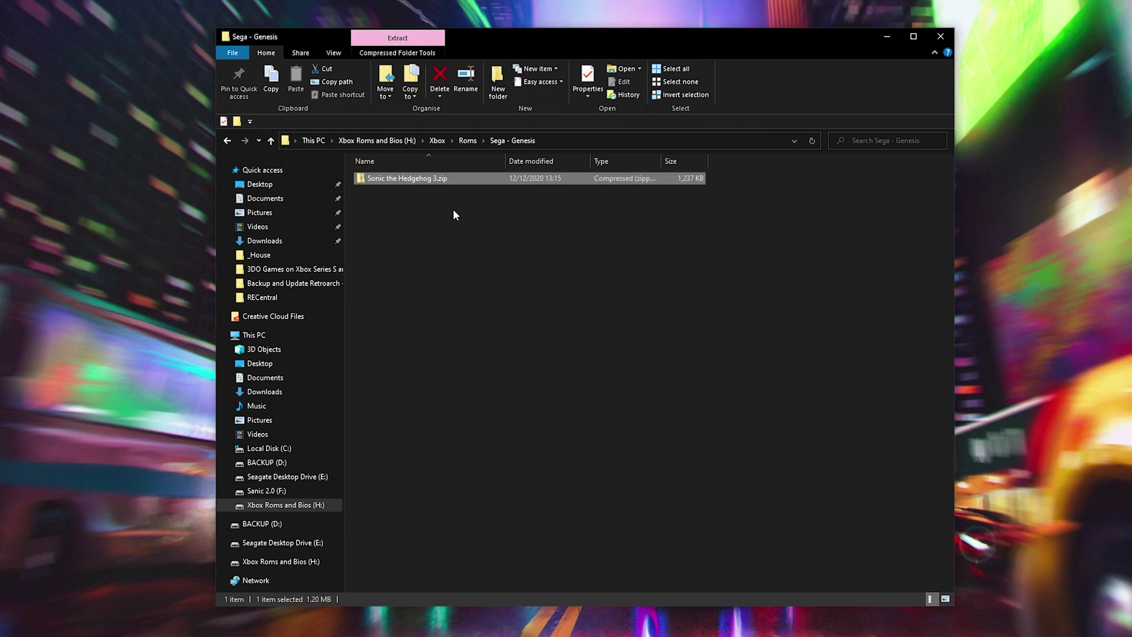
pyautogui.rightClick(382, 176)
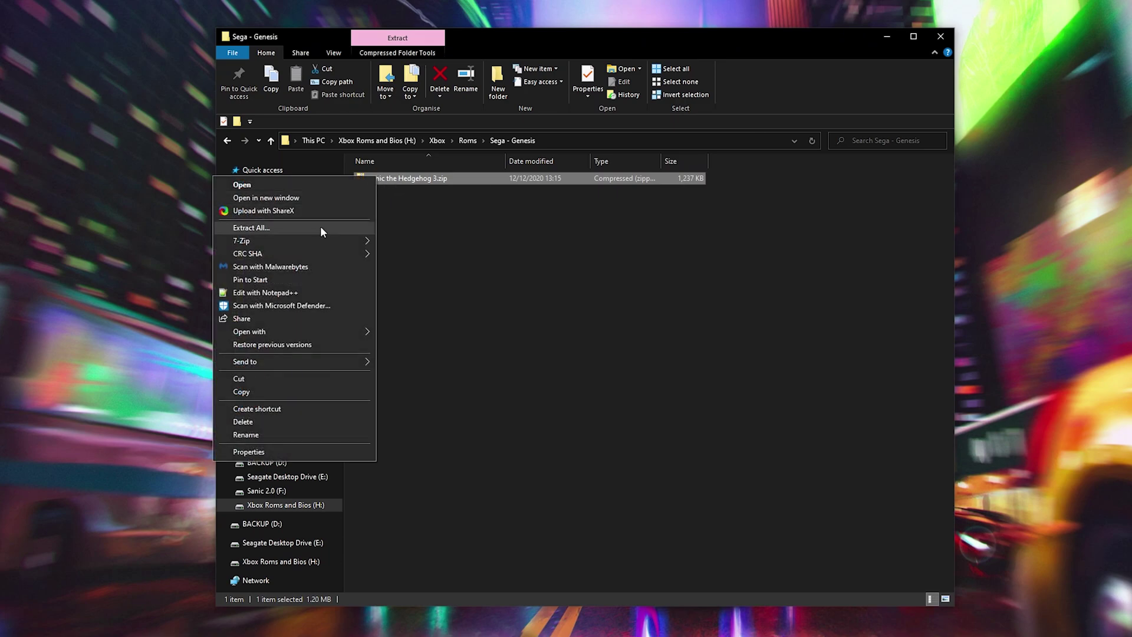
pyautogui.click(320, 225)
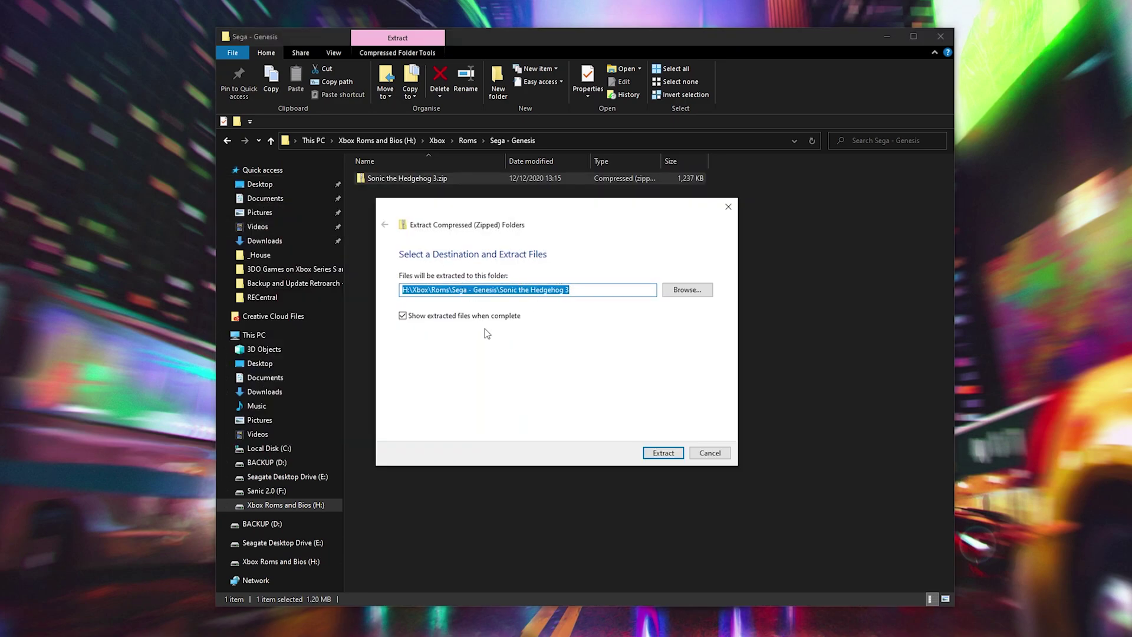
pyautogui.click(663, 453)
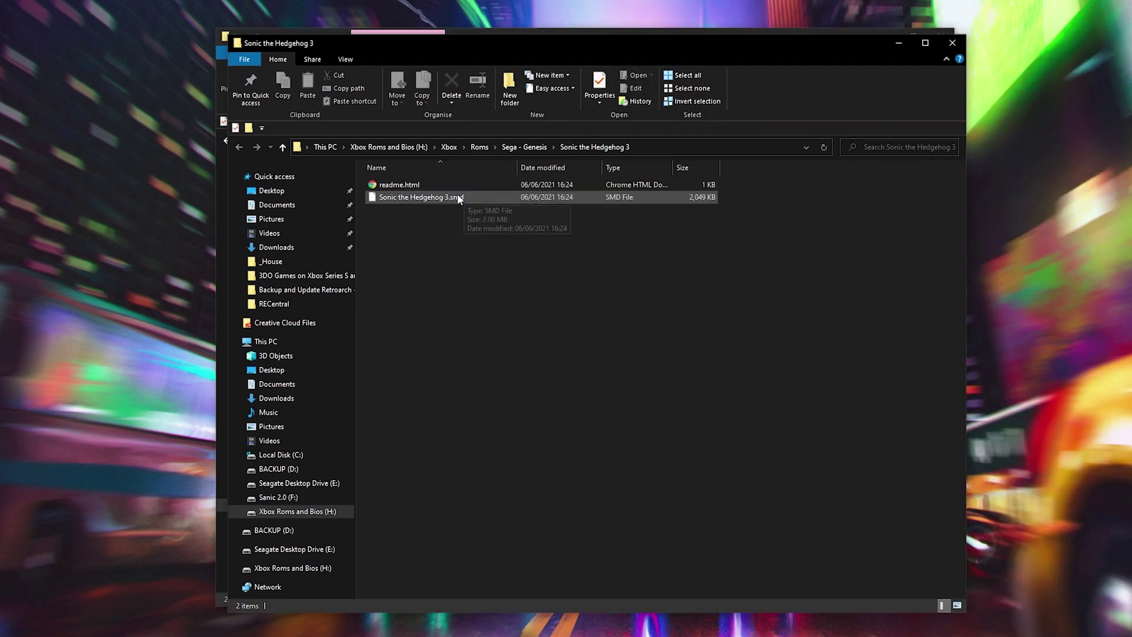
pyautogui.click(458, 194)
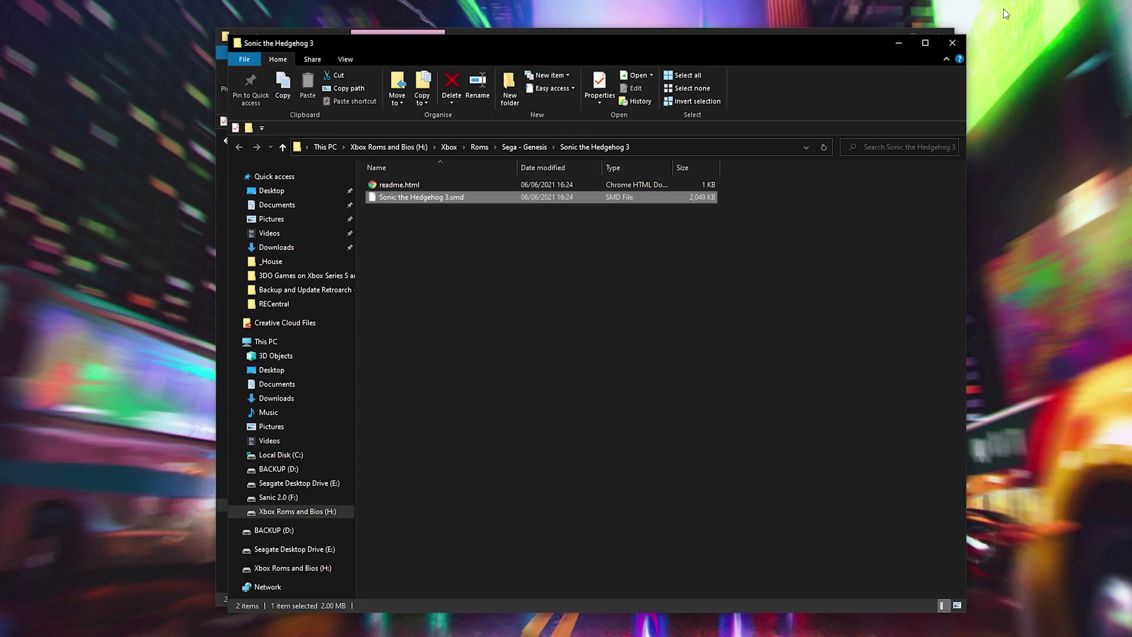
pyautogui.click(952, 42)
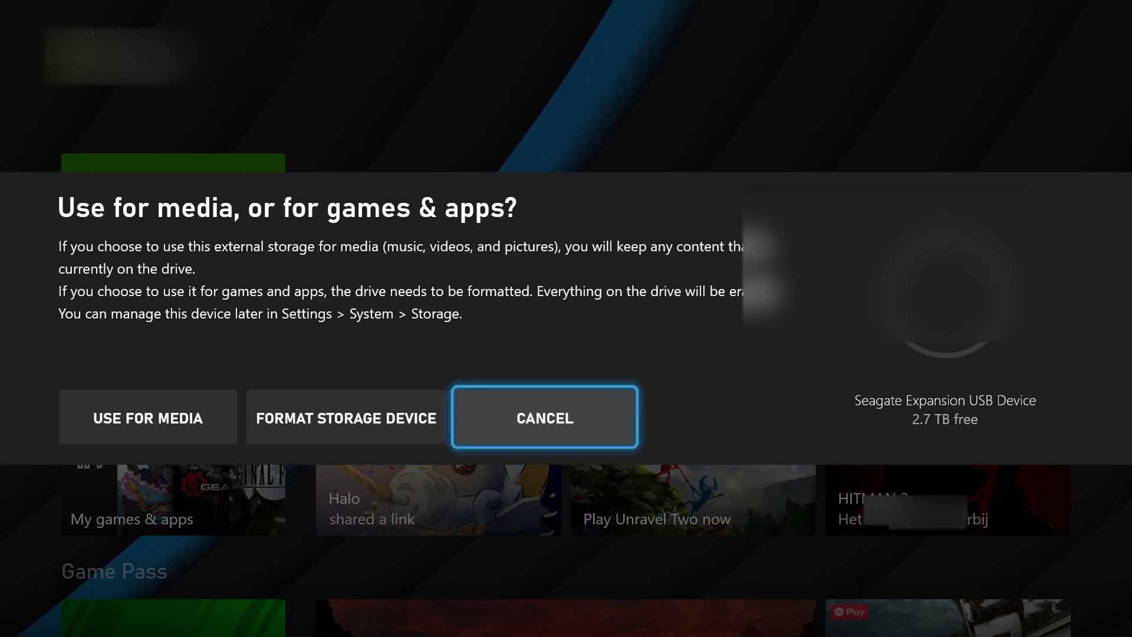
# Set the external drive to USE FOR MEDIA, then move down the Dev Home apps list toward RetroArch
pyautogui.press('Left')
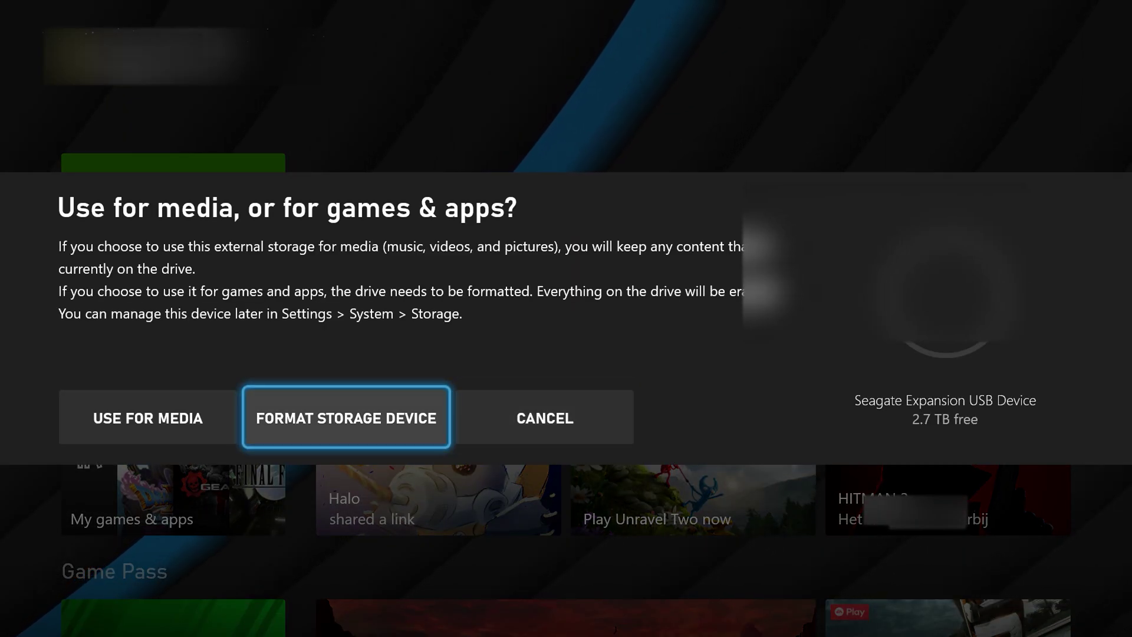
pyautogui.press('Left')
pyautogui.press('Right')
pyautogui.press('Right')
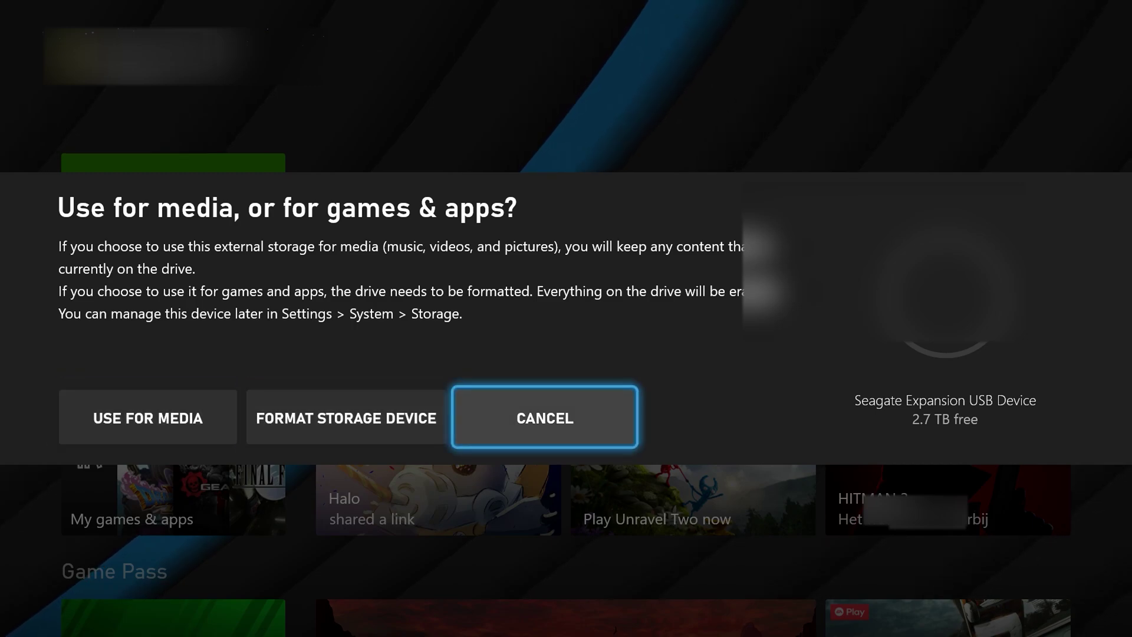
pyautogui.press('Left')
pyautogui.press('Left')
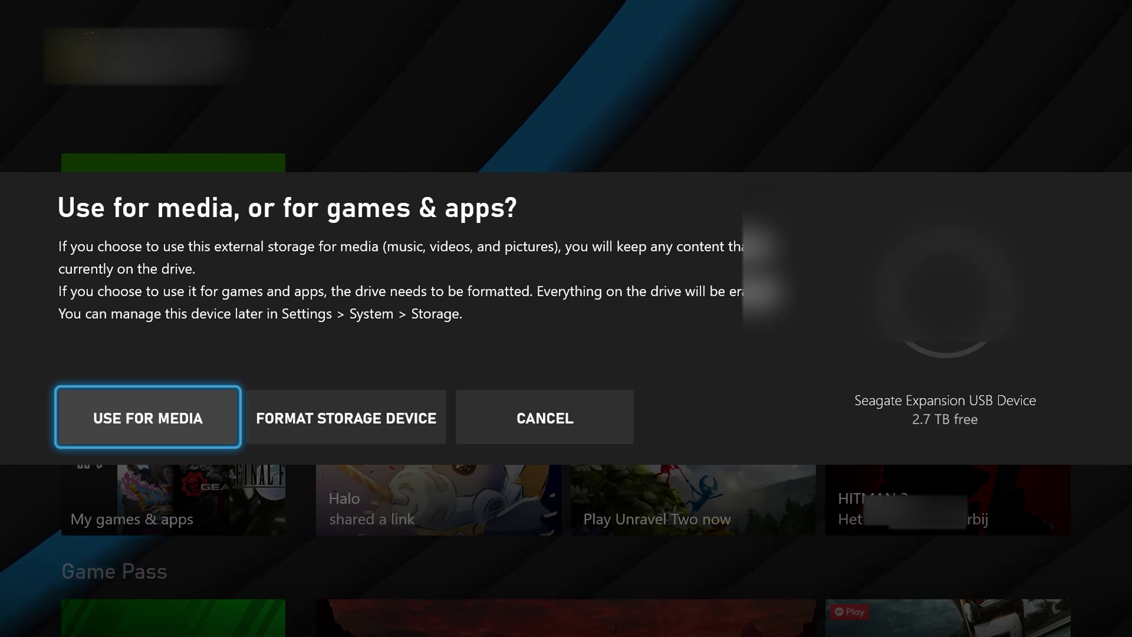
pyautogui.press('Return')
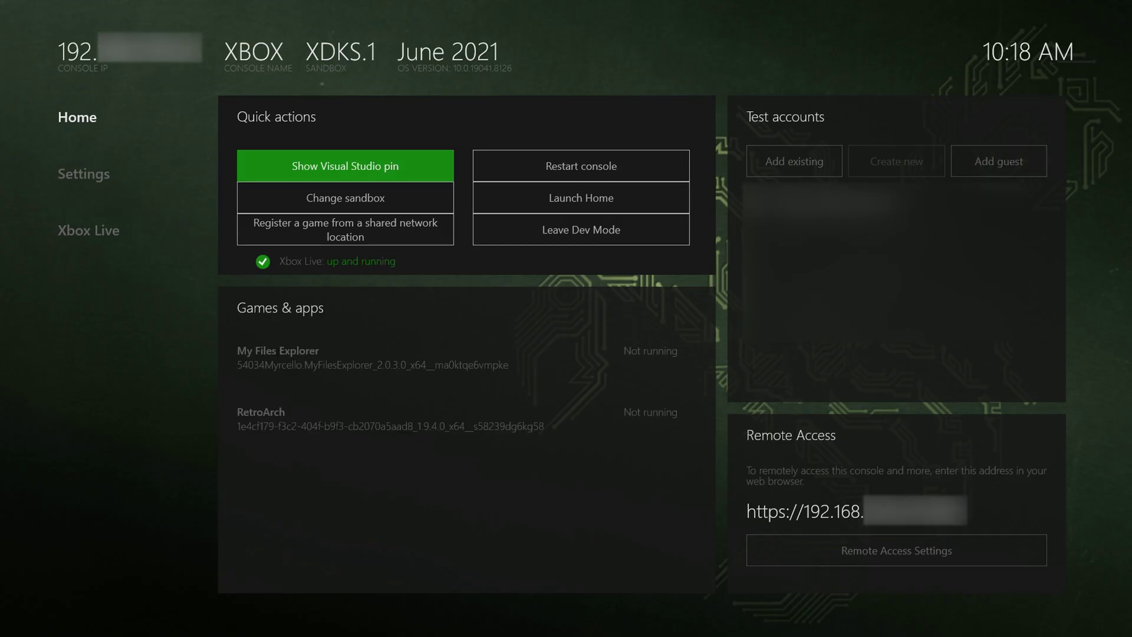
pyautogui.press('Down')
pyautogui.press('Down')
pyautogui.press('Down')
pyautogui.press('Down')
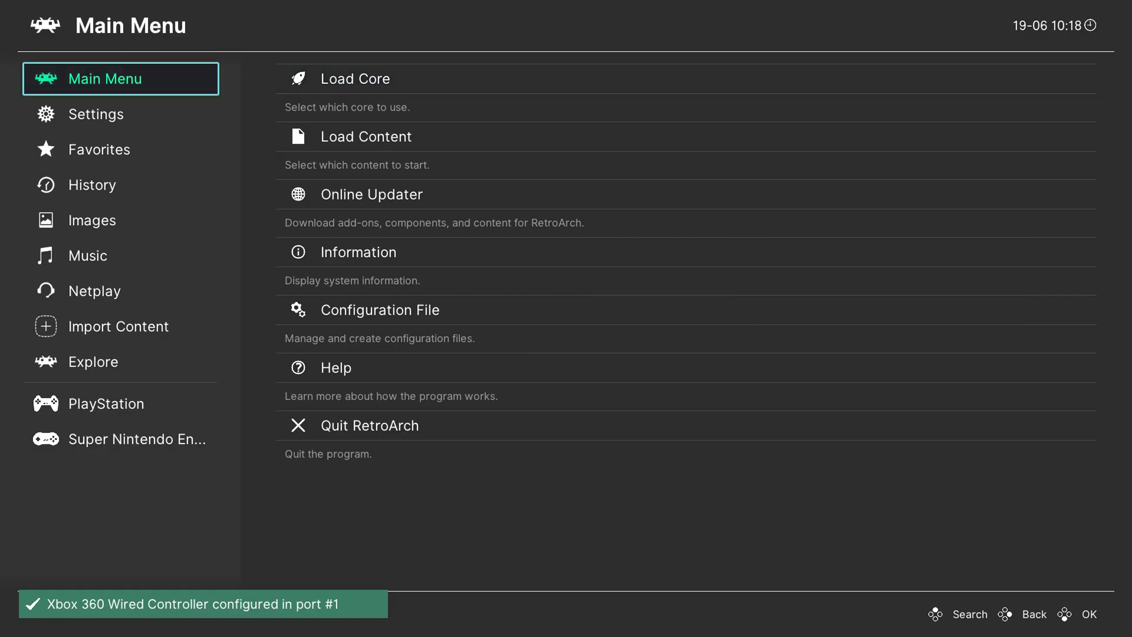
# Load the Sega - MS/GG/MD/CD (Genesis Plus GX) core from Load Core
pyautogui.press('Right')
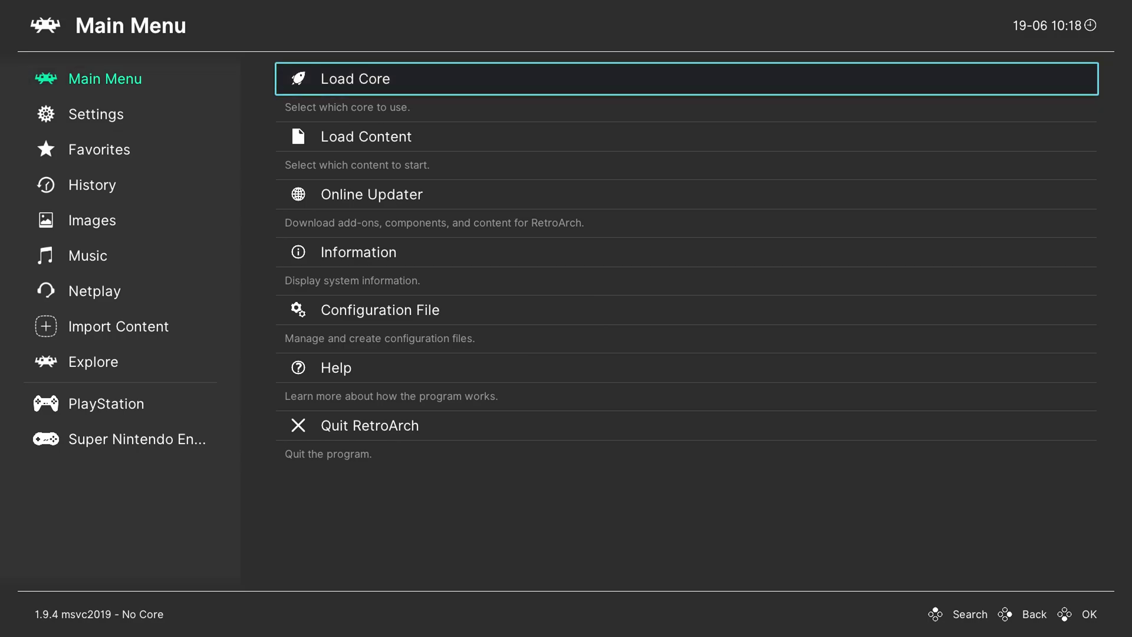
pyautogui.press('Return')
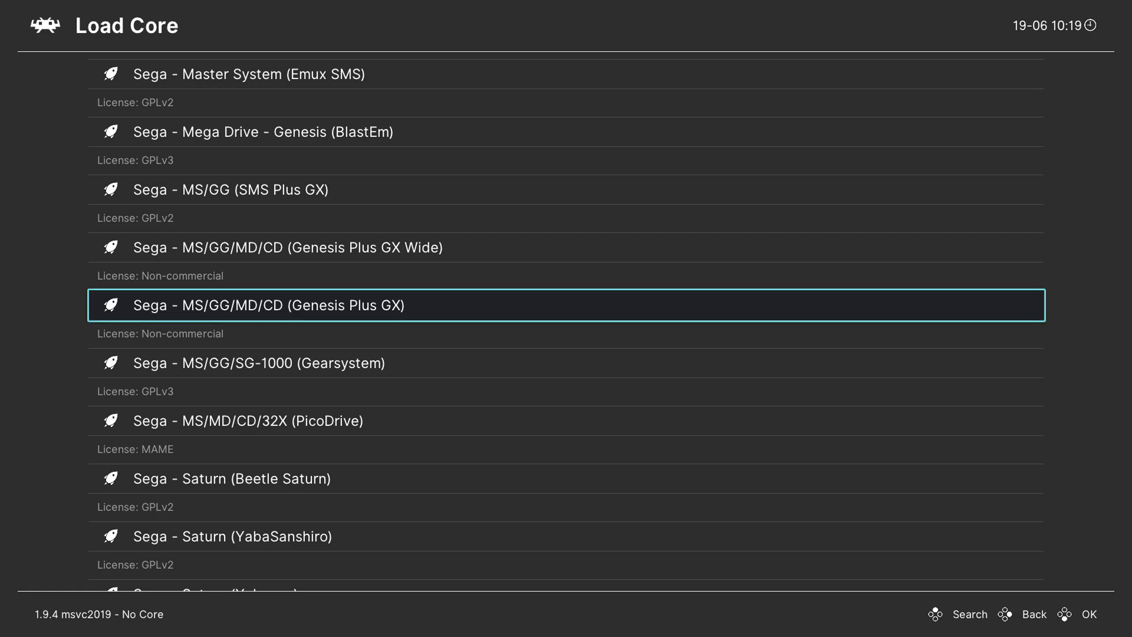
pyautogui.press('Return')
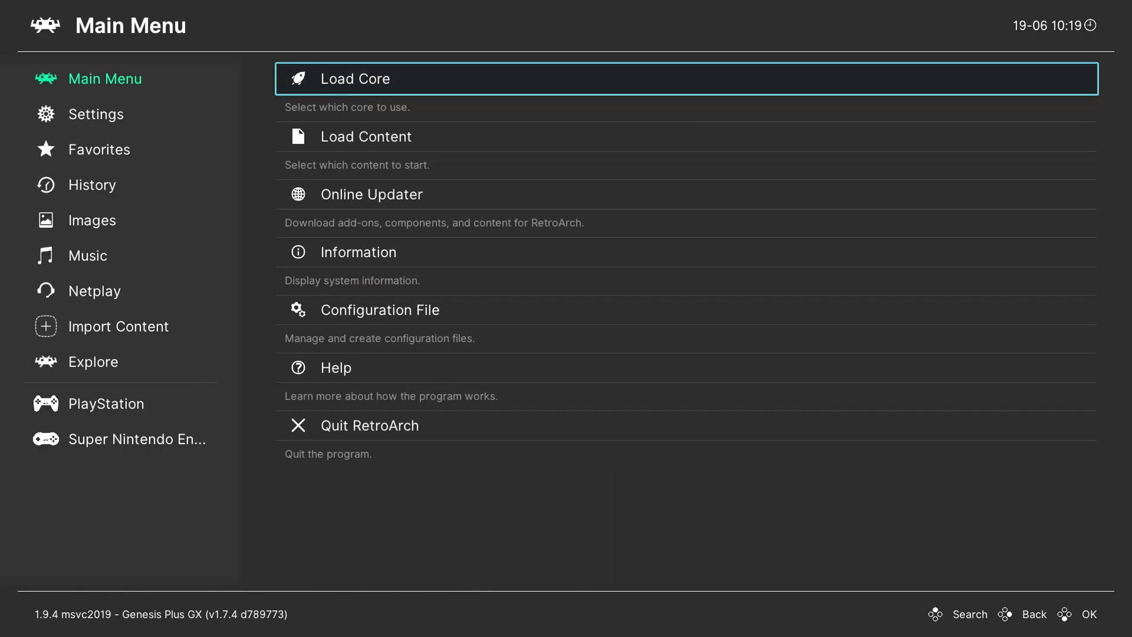
# Load Sonic the Hedgehog 3.smd from E:\Xbox\Roms\Sega - Genesis and run it on Genesis Plus GX
pyautogui.click(121, 78)
pyautogui.click(686, 78)
pyautogui.click(686, 136)
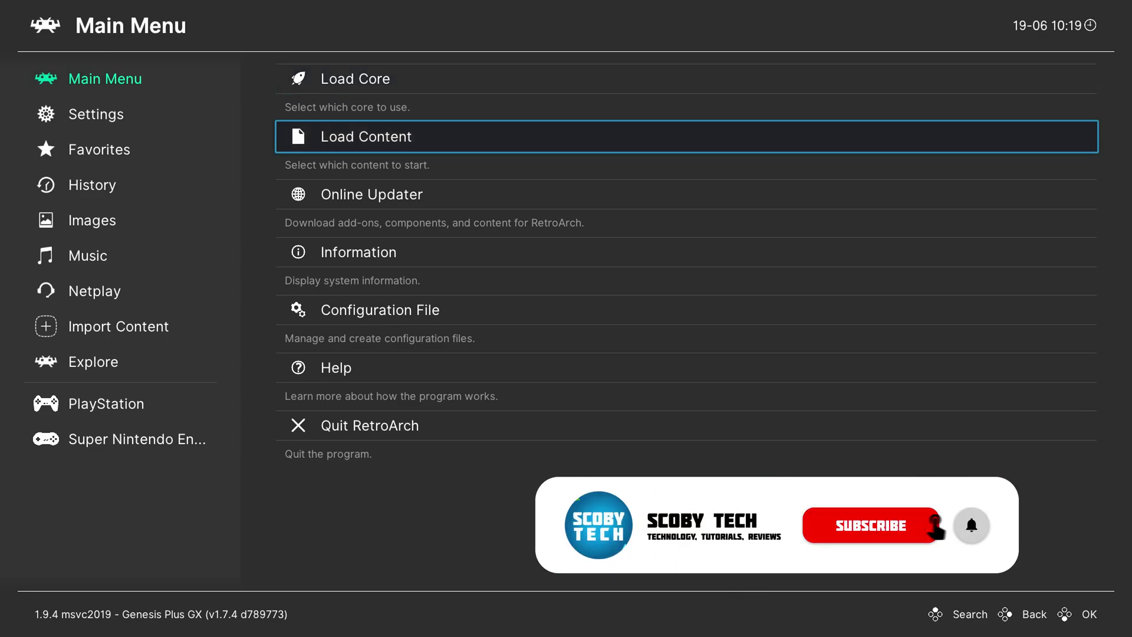
pyautogui.press('Return')
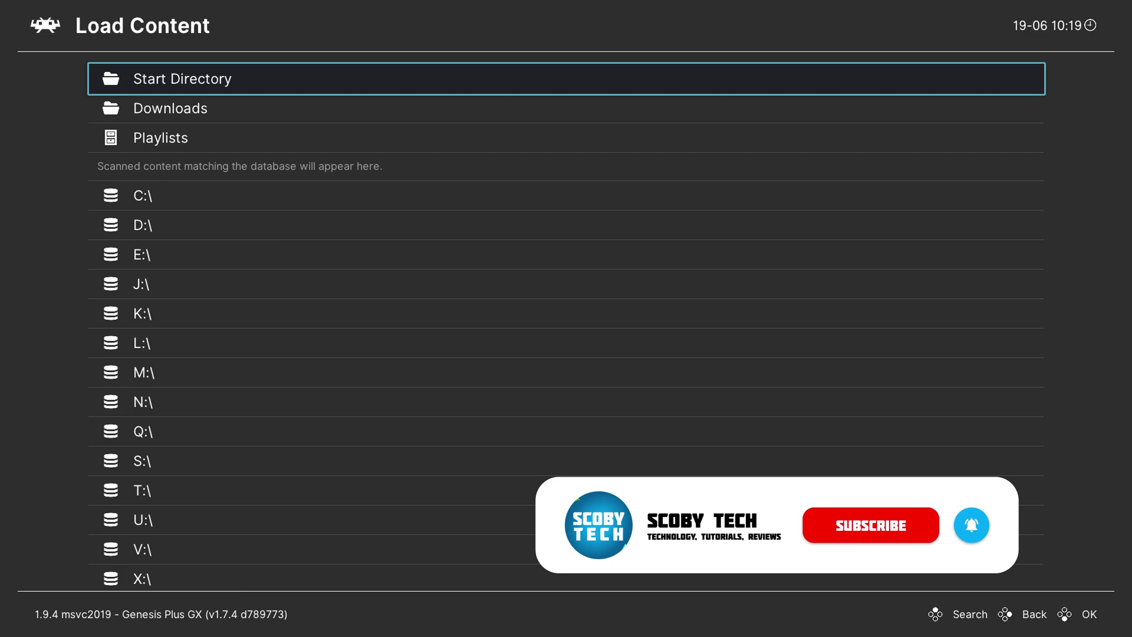
pyautogui.click(686, 254)
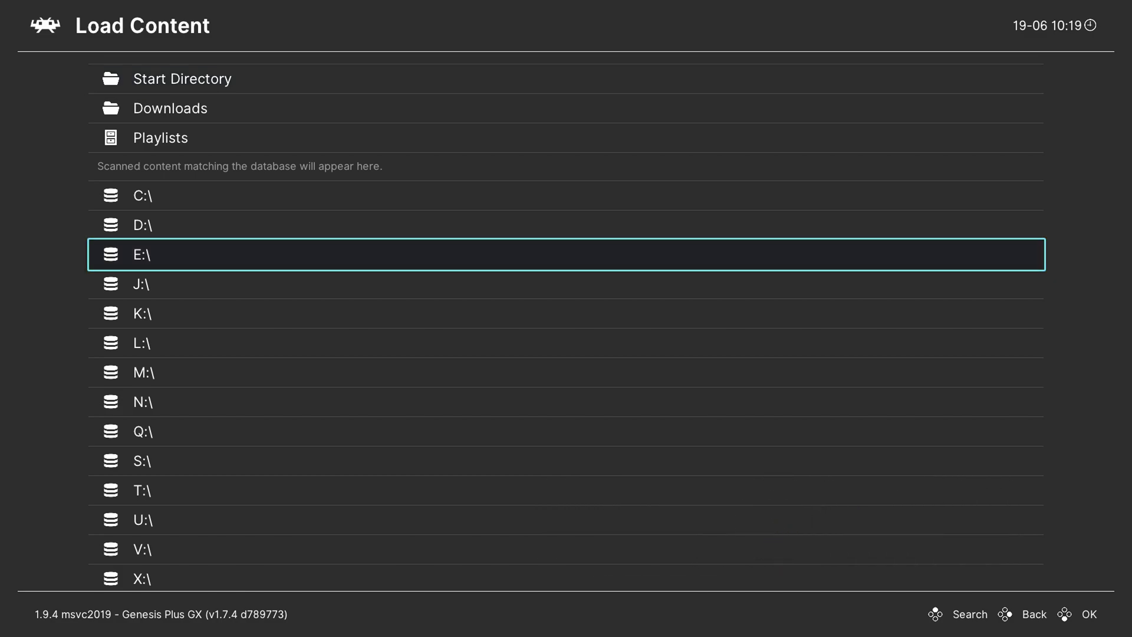
pyautogui.press('Return')
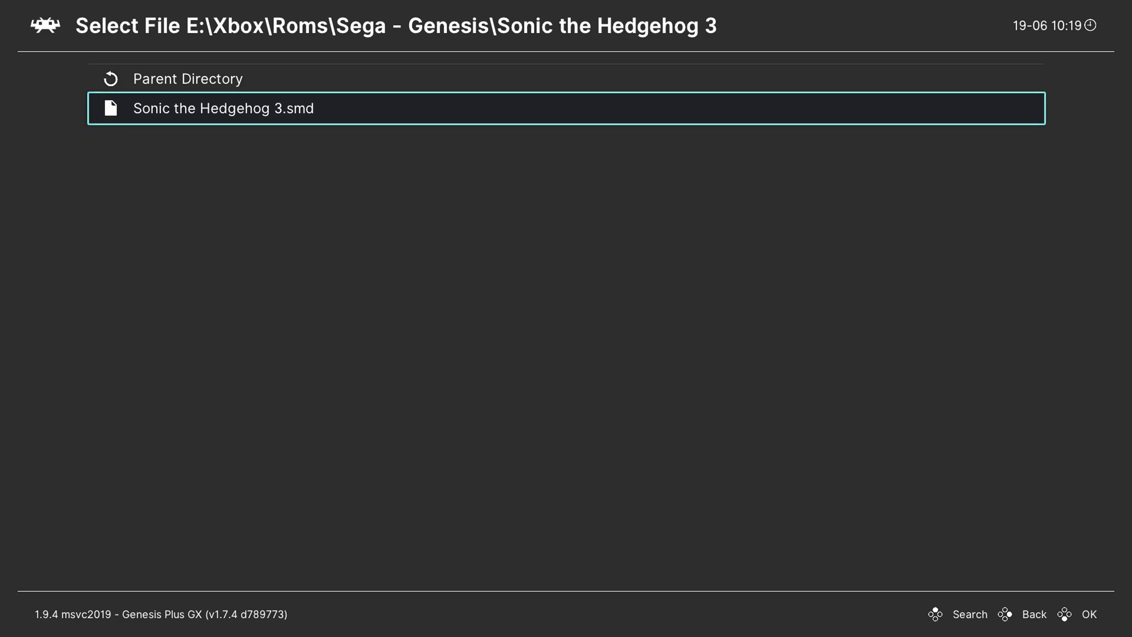
pyautogui.press('Return')
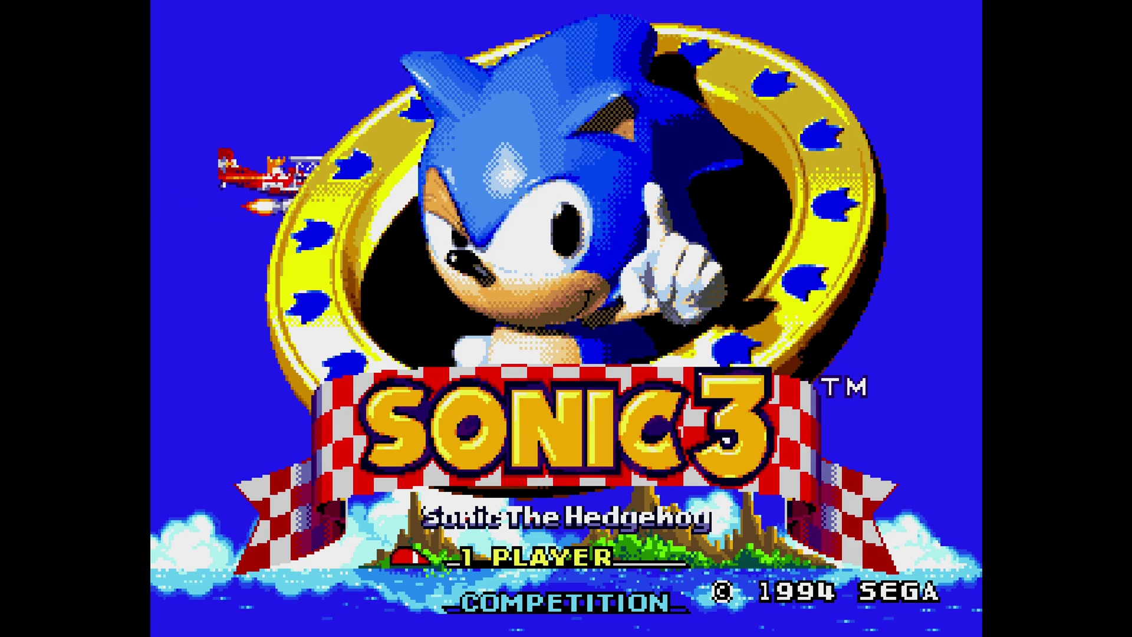
# Bring up the Quick Menu with F1 over the running game and enter the core Options
pyautogui.press('F1')
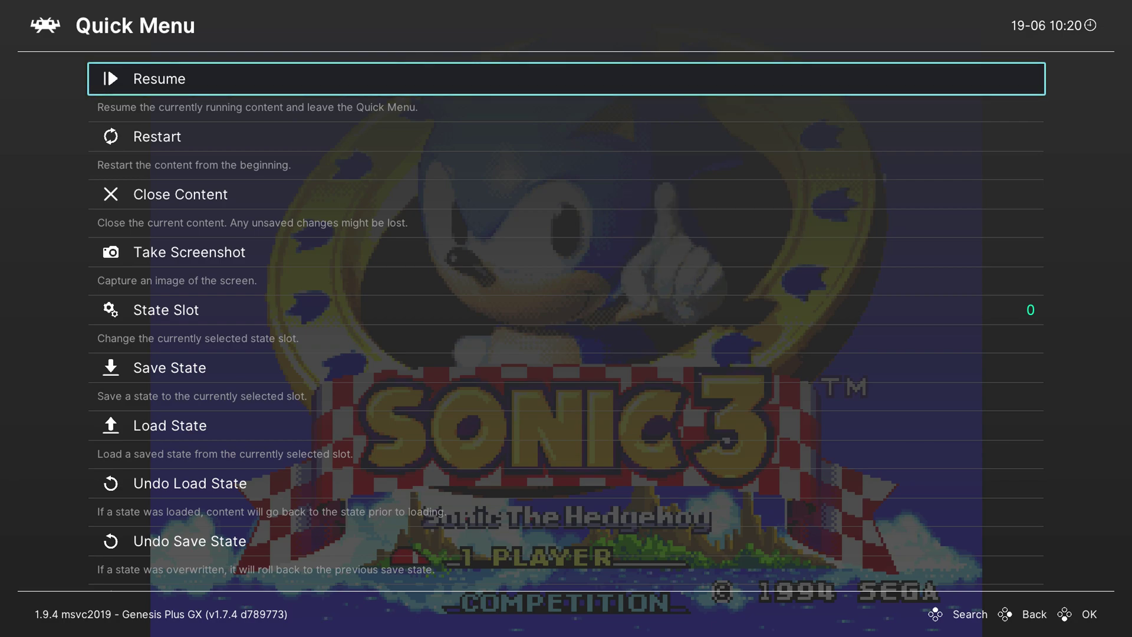
pyautogui.press('Down')
pyautogui.press('Down')
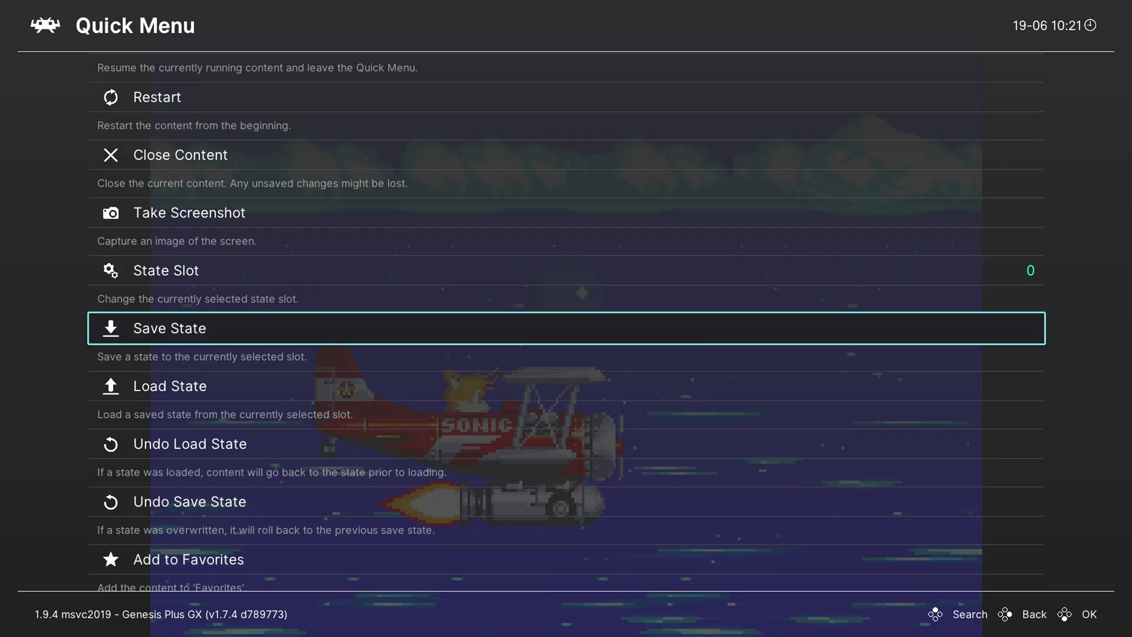
pyautogui.press('Down')
pyautogui.press('Down')
pyautogui.press('Down')
pyautogui.press('Down')
pyautogui.press('Down')
pyautogui.press('Down')
pyautogui.press('Up')
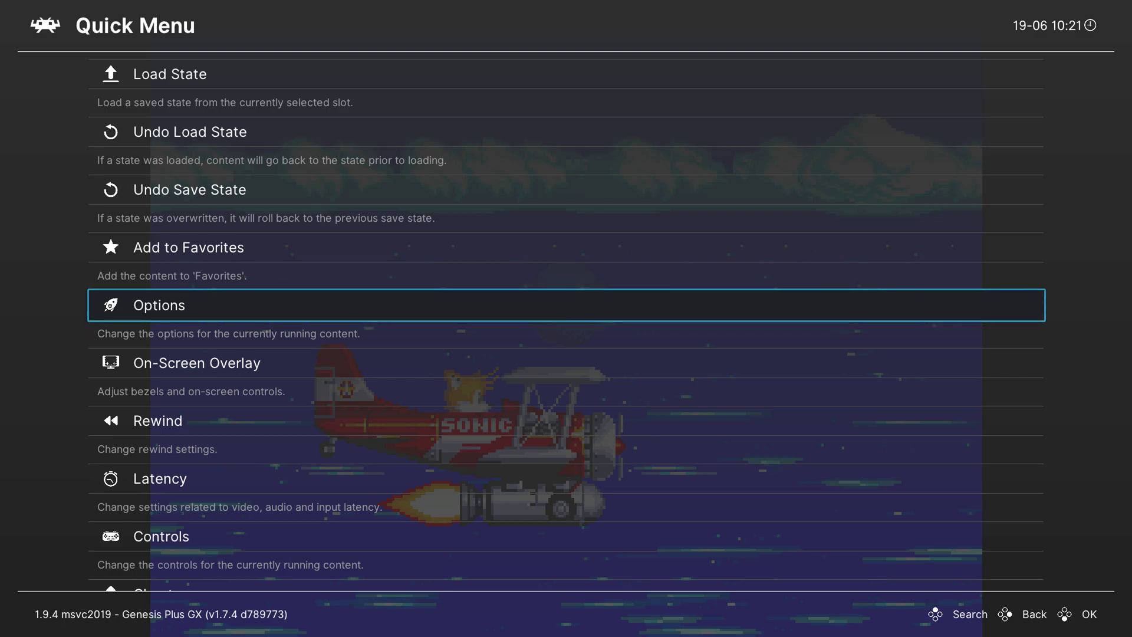
pyautogui.press('Return')
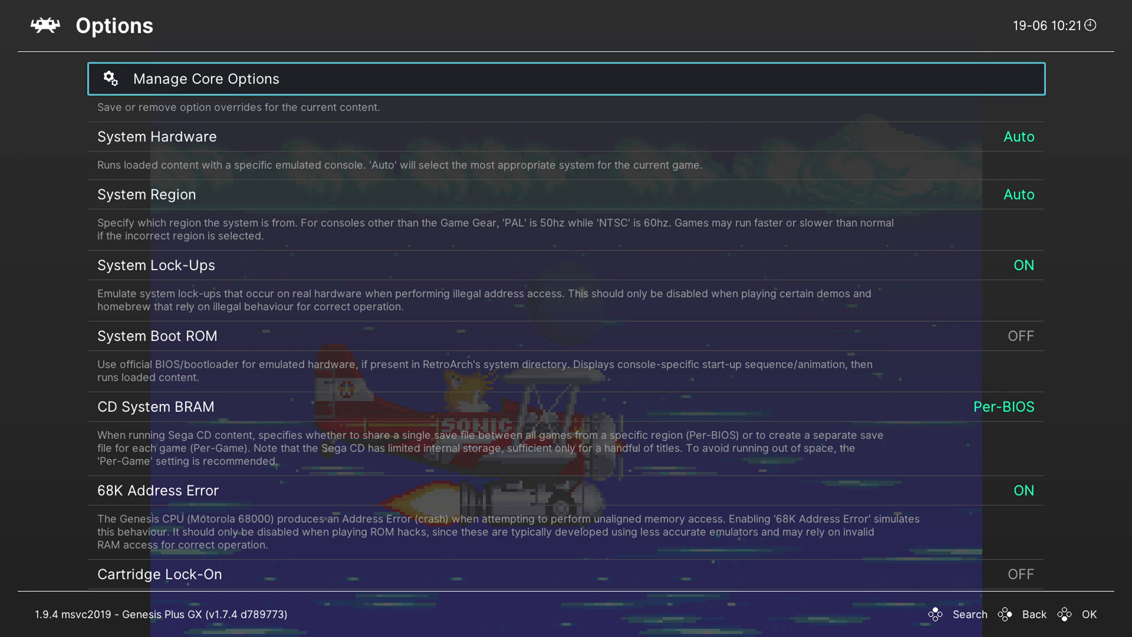
# Check System Hardware and Mega Drive / Genesis FM, keeping Auto and MAME (YM2612)
pyautogui.press('Down')
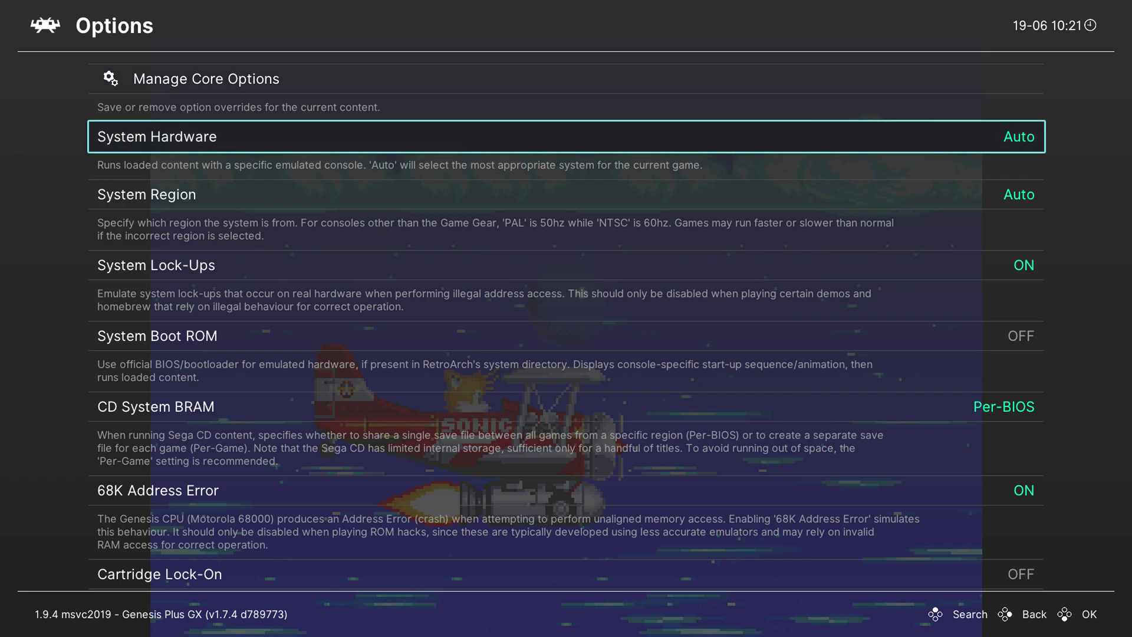
pyautogui.press('Return')
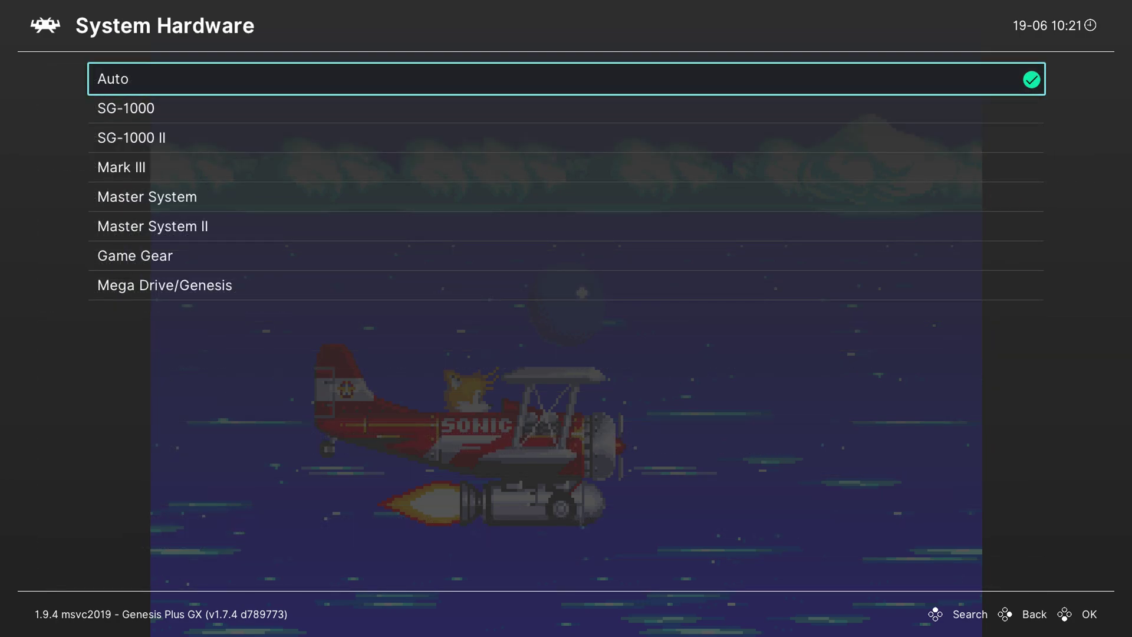
pyautogui.press('Return')
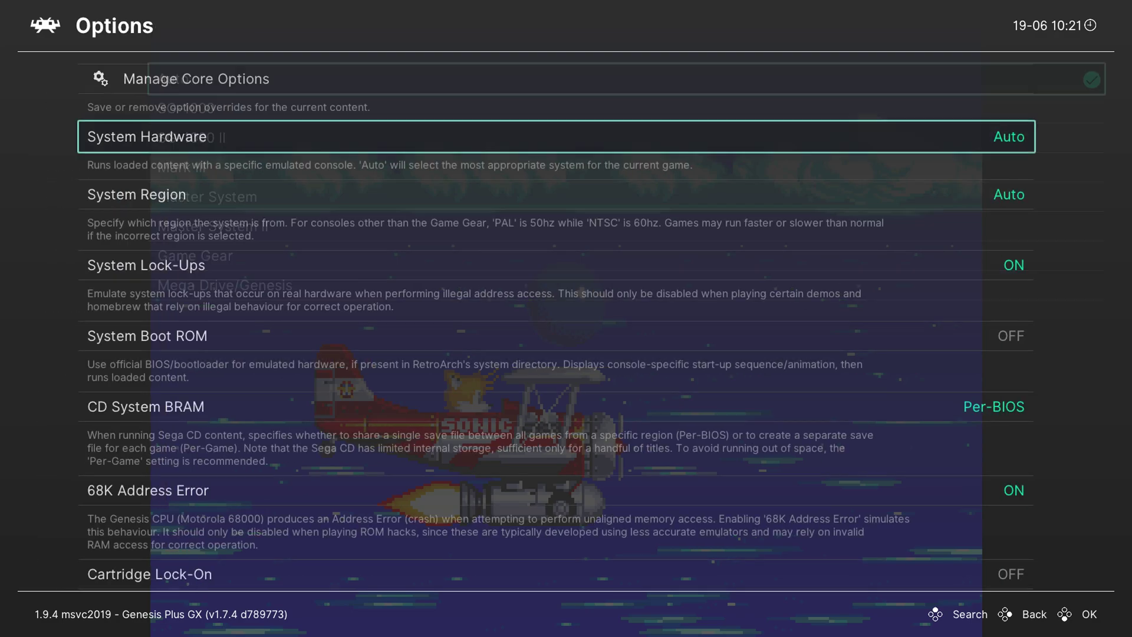
pyautogui.press('Down')
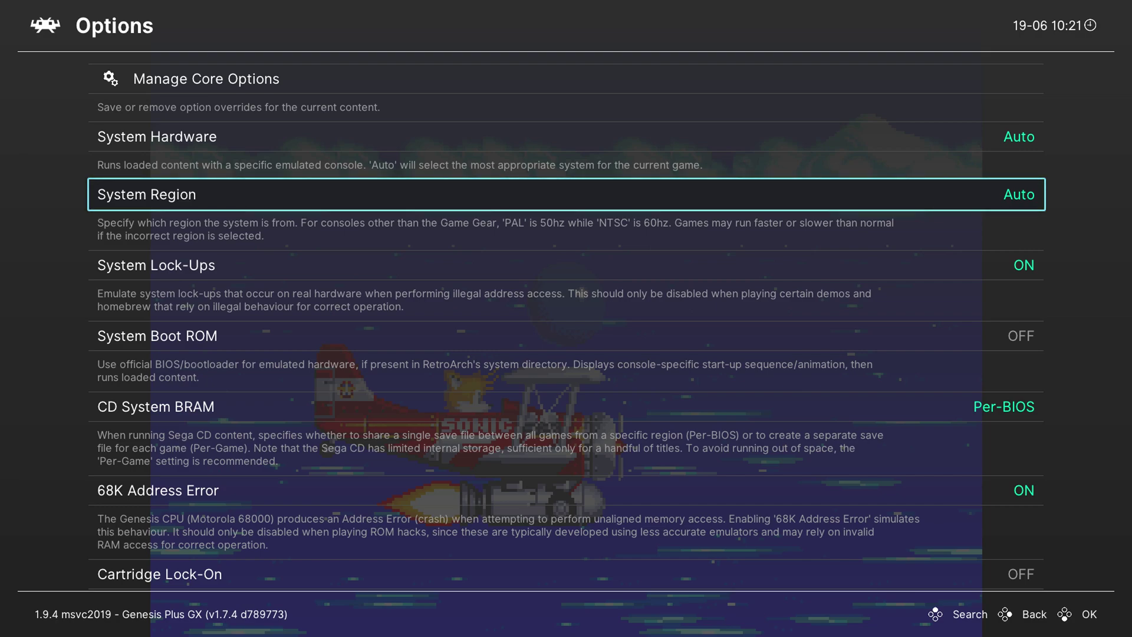
pyautogui.press('Down')
pyautogui.press('Down')
pyautogui.press('Down')
pyautogui.press('Down')
pyautogui.press('Down')
pyautogui.press('Down')
pyautogui.press('Down')
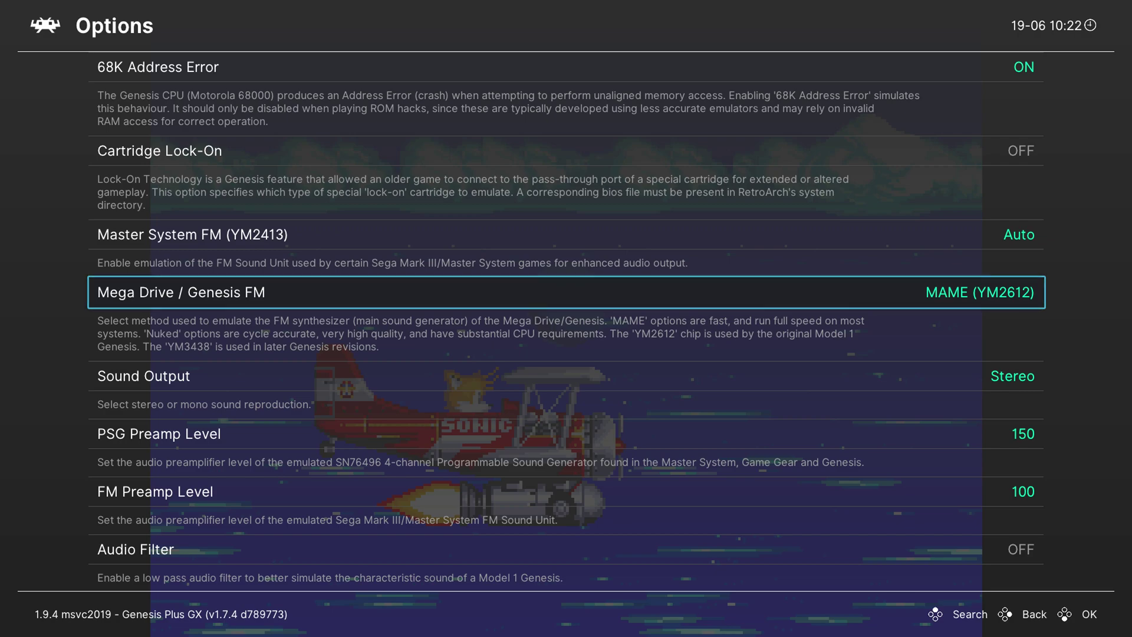
pyautogui.press('Return')
pyautogui.press('Down')
pyautogui.press('Down')
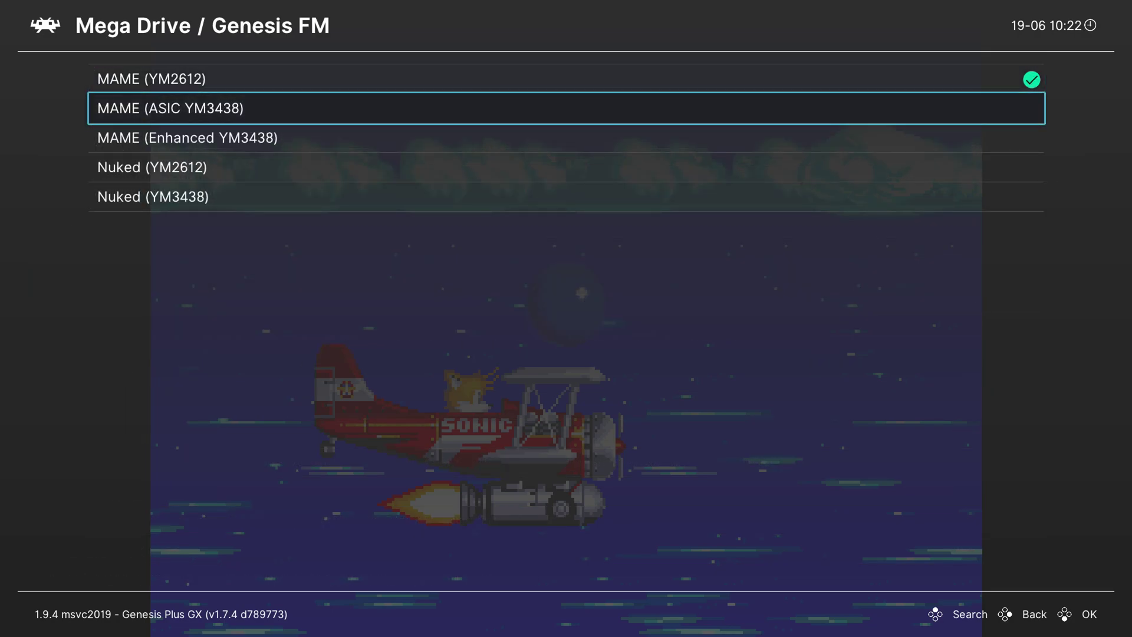
pyautogui.press('Up')
pyautogui.press('Up')
pyautogui.press('Return')
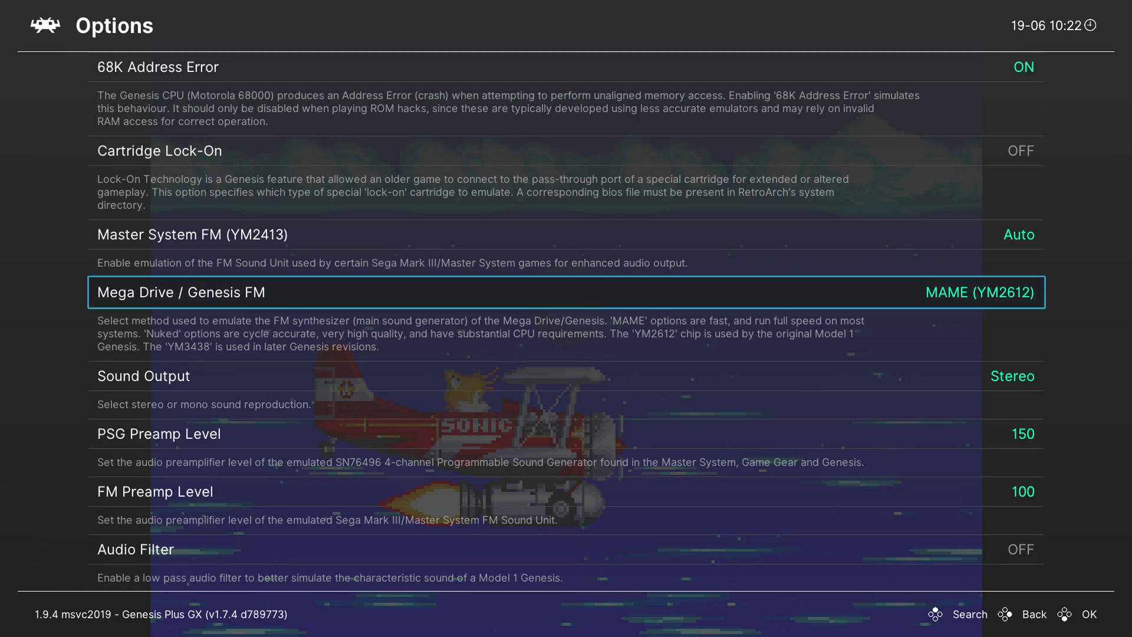
# Browse the Frameskip, Borders and Game Gear Extended Screen options without changing them
pyautogui.press('Down')
pyautogui.press('Down')
pyautogui.press('Down')
pyautogui.press('Down')
pyautogui.press('Down')
pyautogui.press('Down')
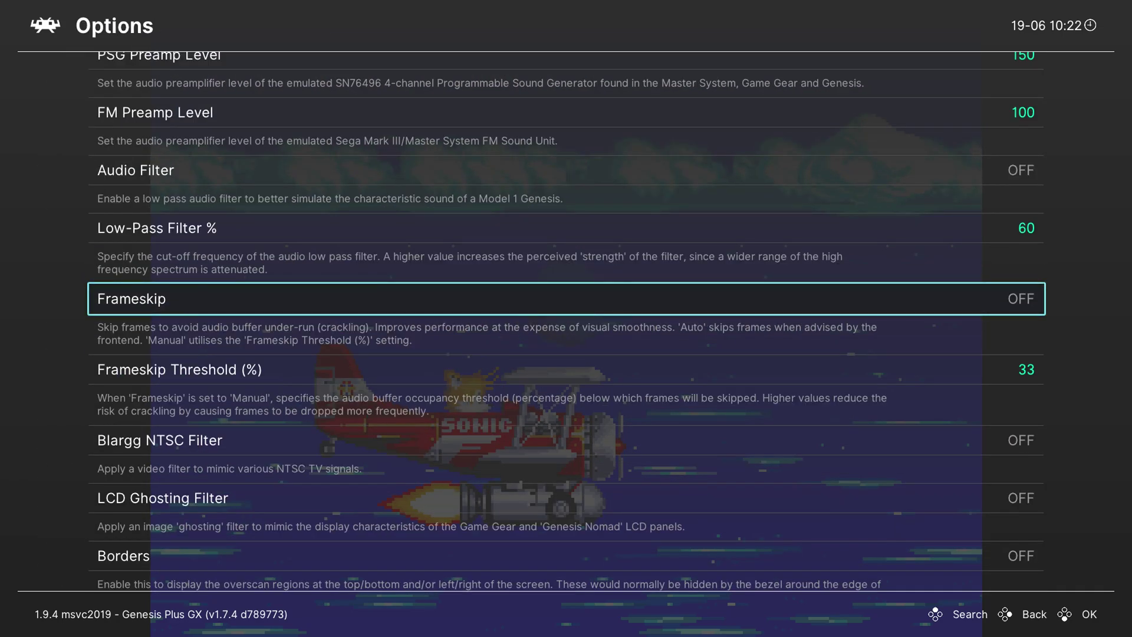
pyautogui.press('Down')
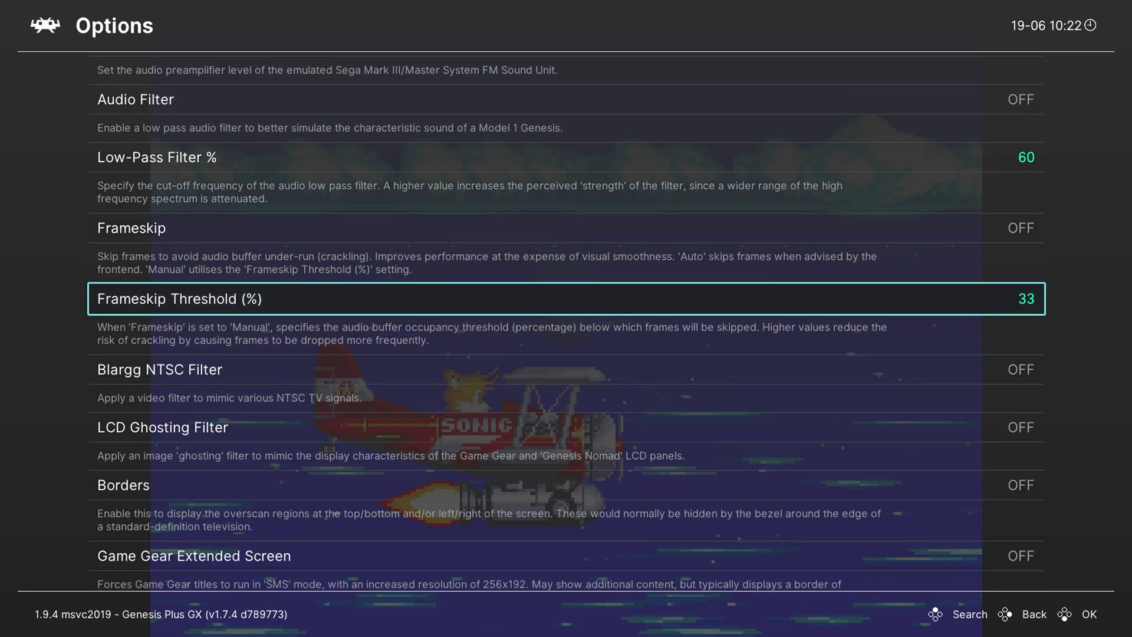
pyautogui.press('Up')
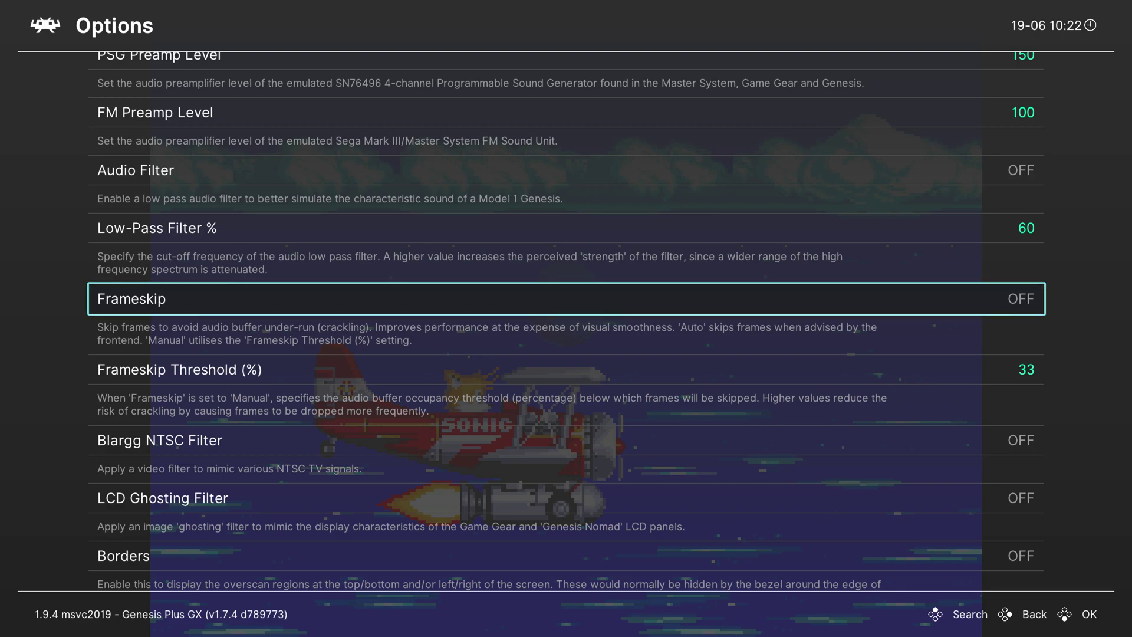
pyautogui.press('Down')
pyautogui.press('Down')
pyautogui.press('Down')
pyautogui.press('Down')
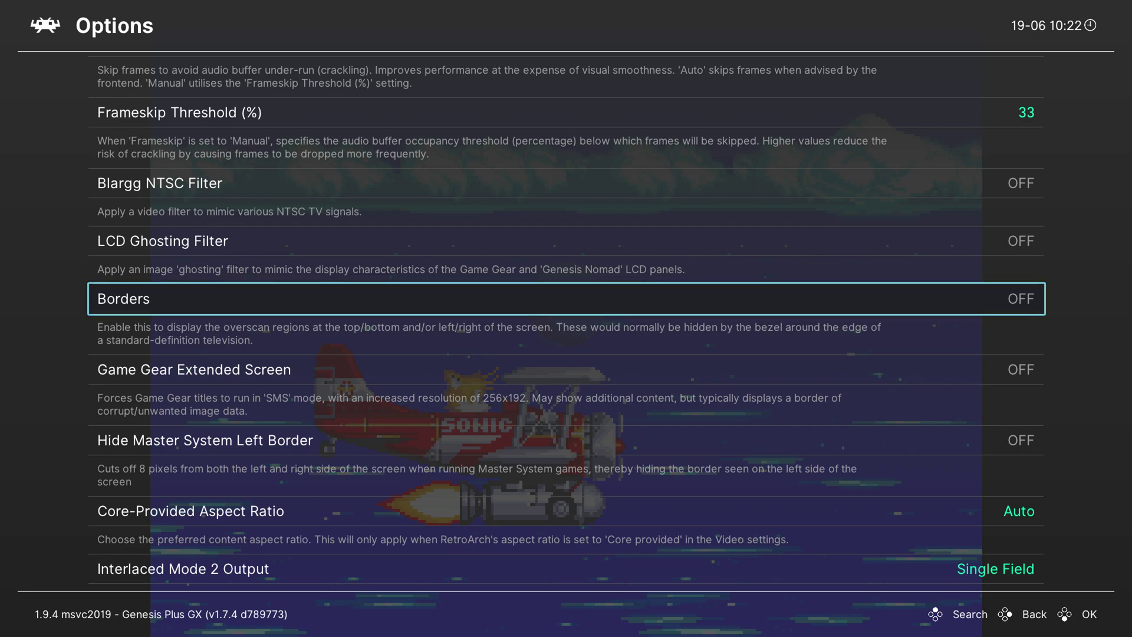
pyautogui.press('Down')
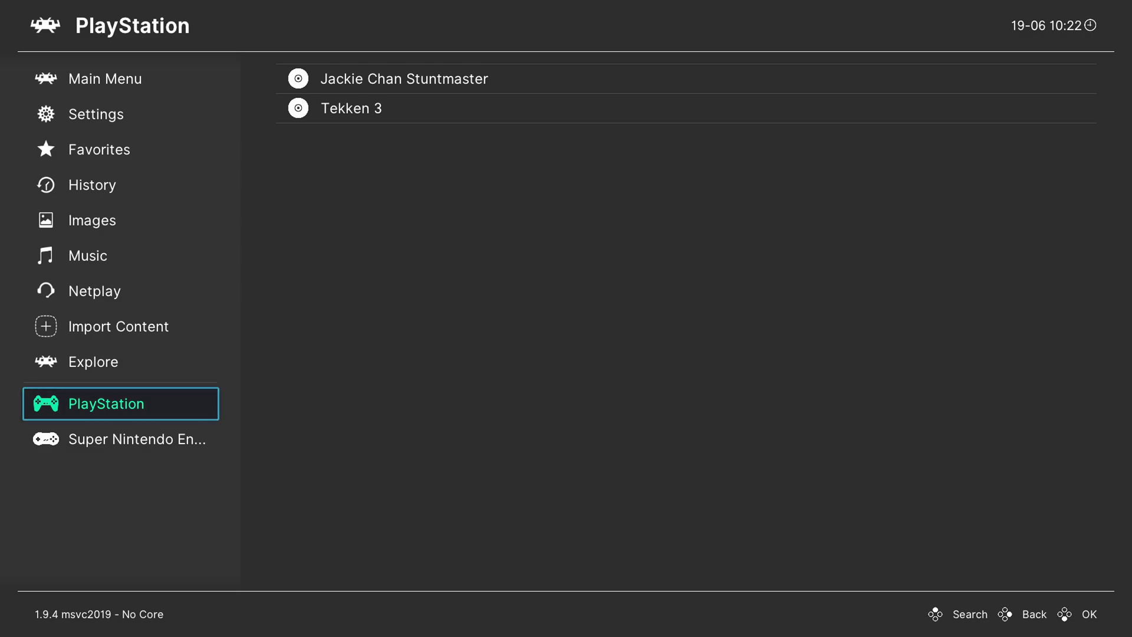
pyautogui.press('Right')
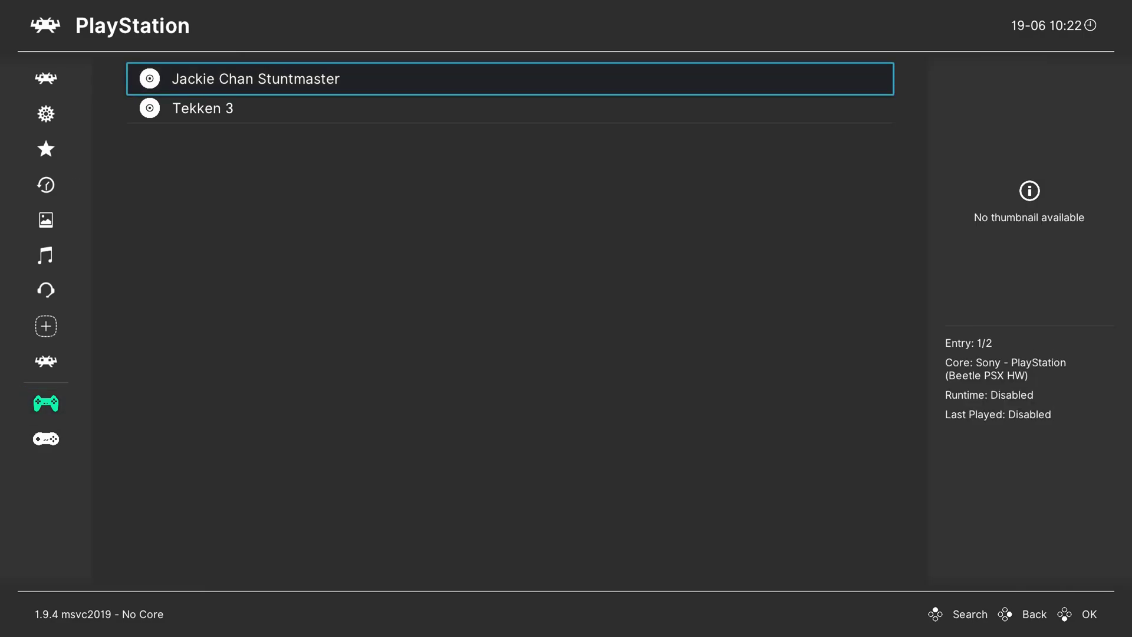